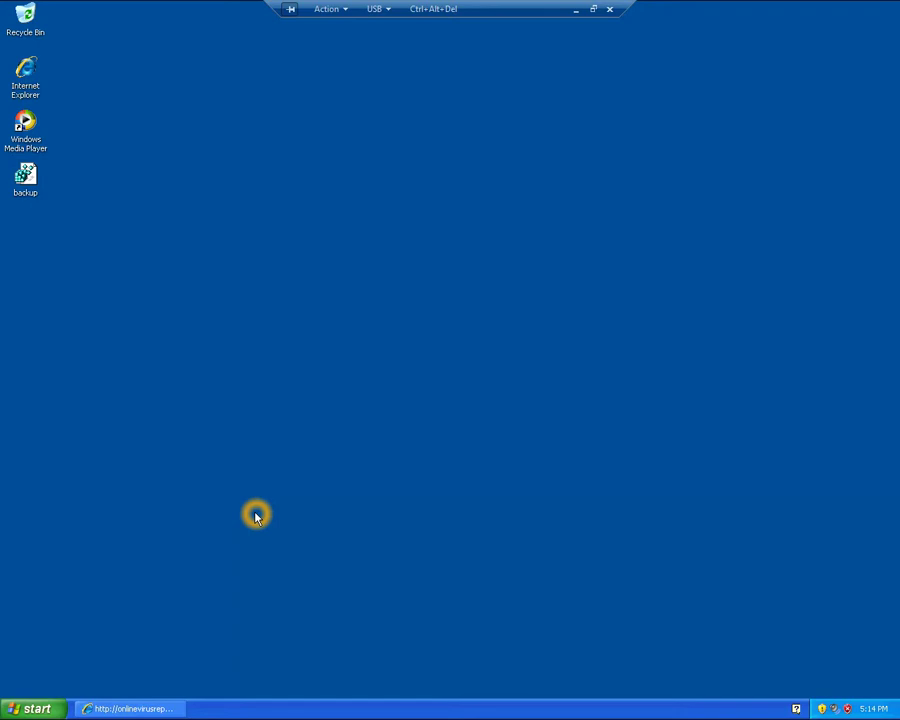
Restore the Internet Explorer window showing the fake Metropolitan Police 100€ ransom page.
click(155, 710)
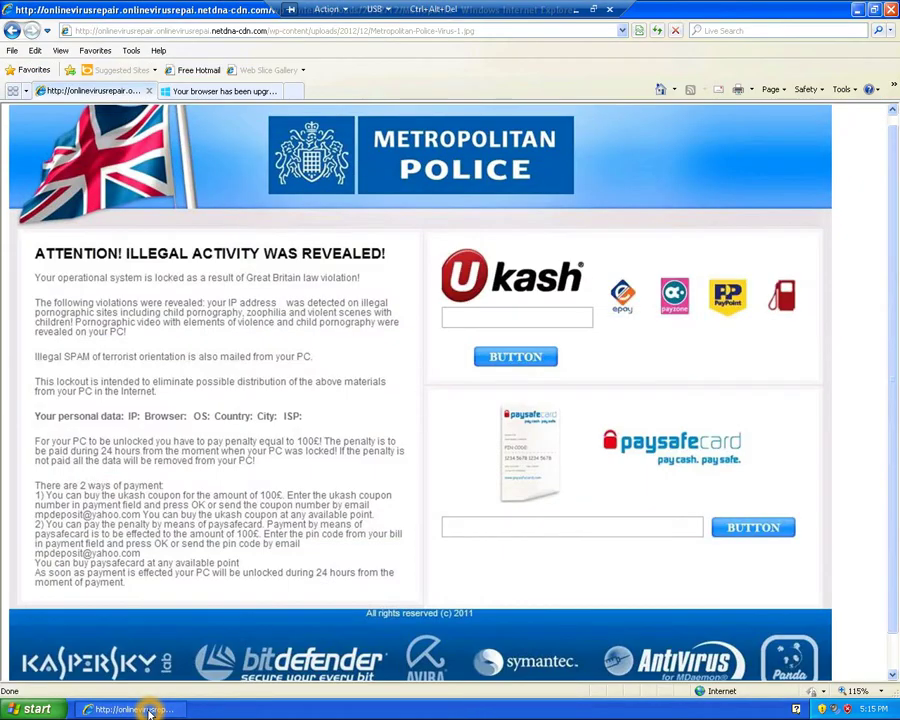
click(296, 498)
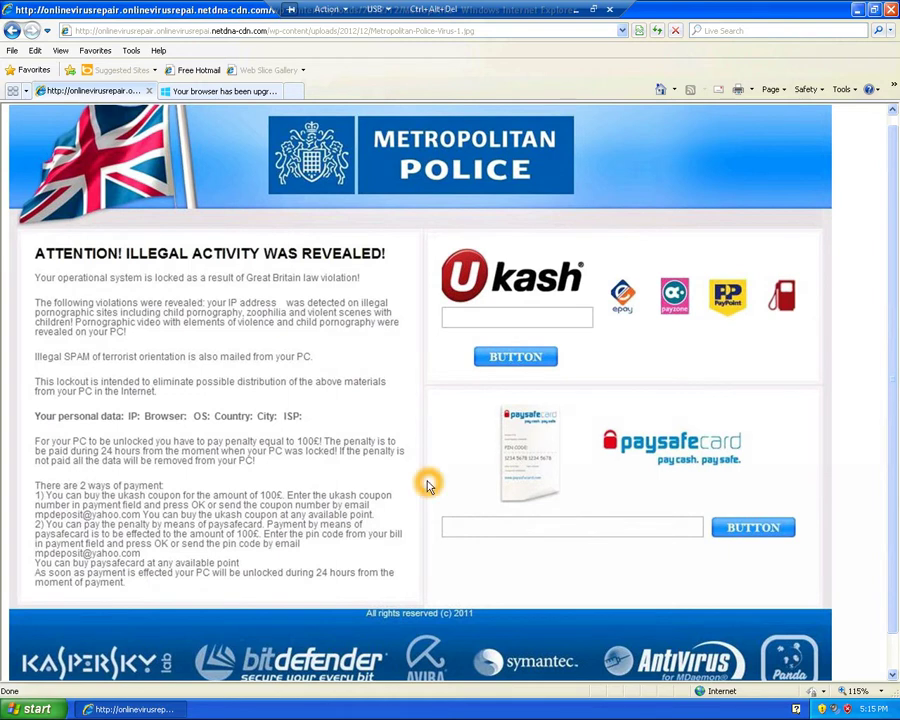
Restart Windows XP by choosing Restart in the Shut Down dialog and confirming.
click(10, 710)
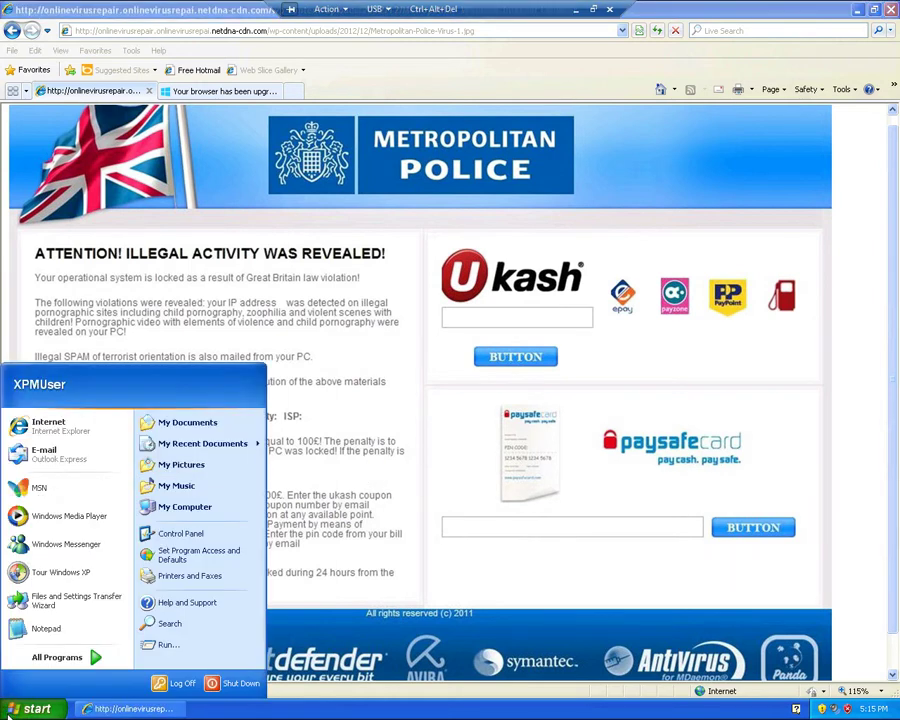
click(235, 683)
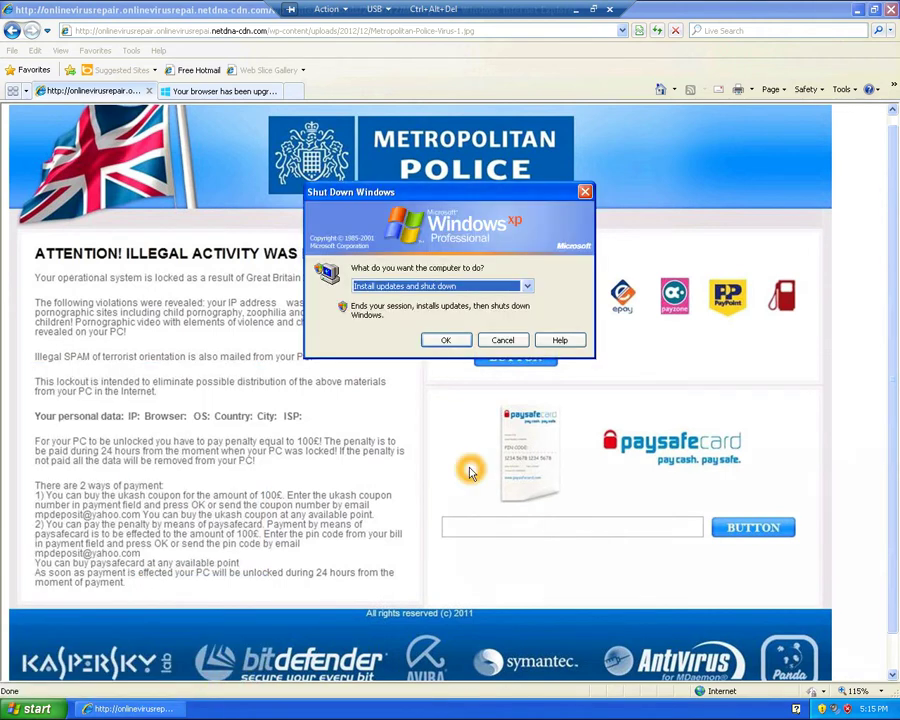
click(527, 286)
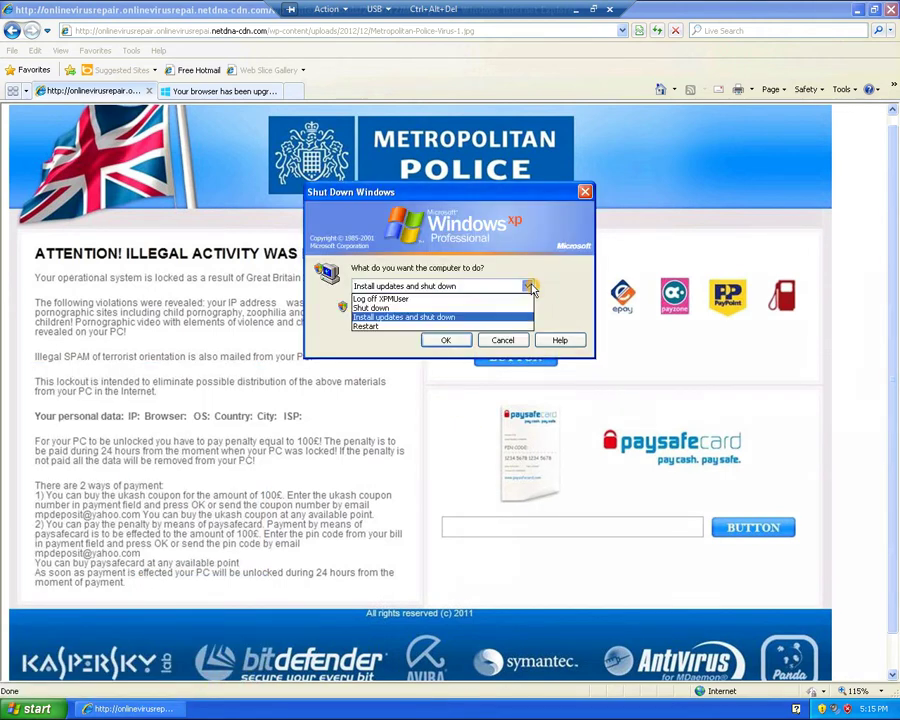
click(429, 327)
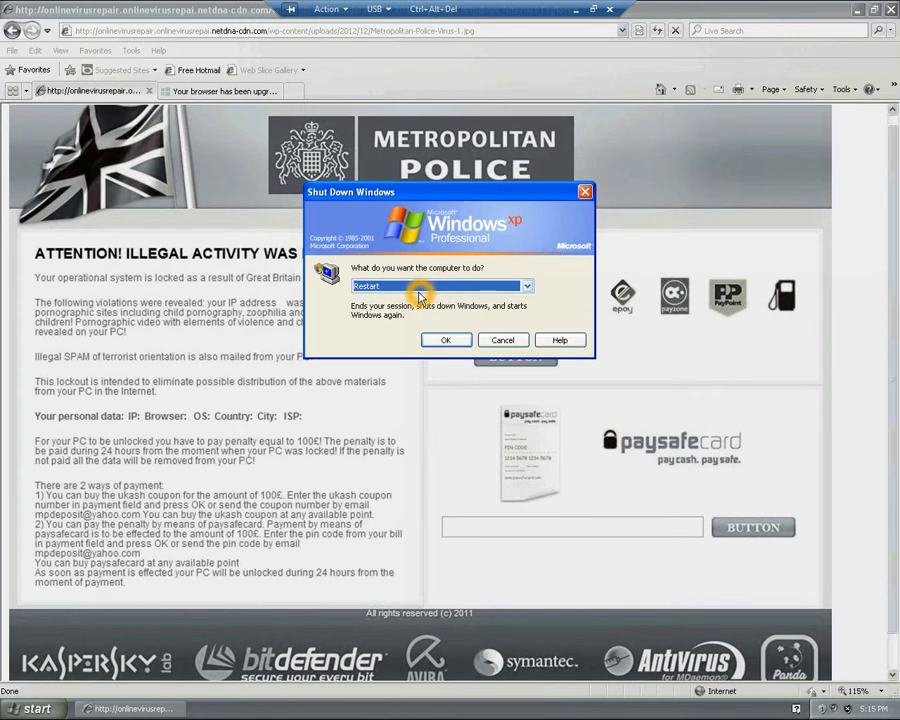
click(448, 341)
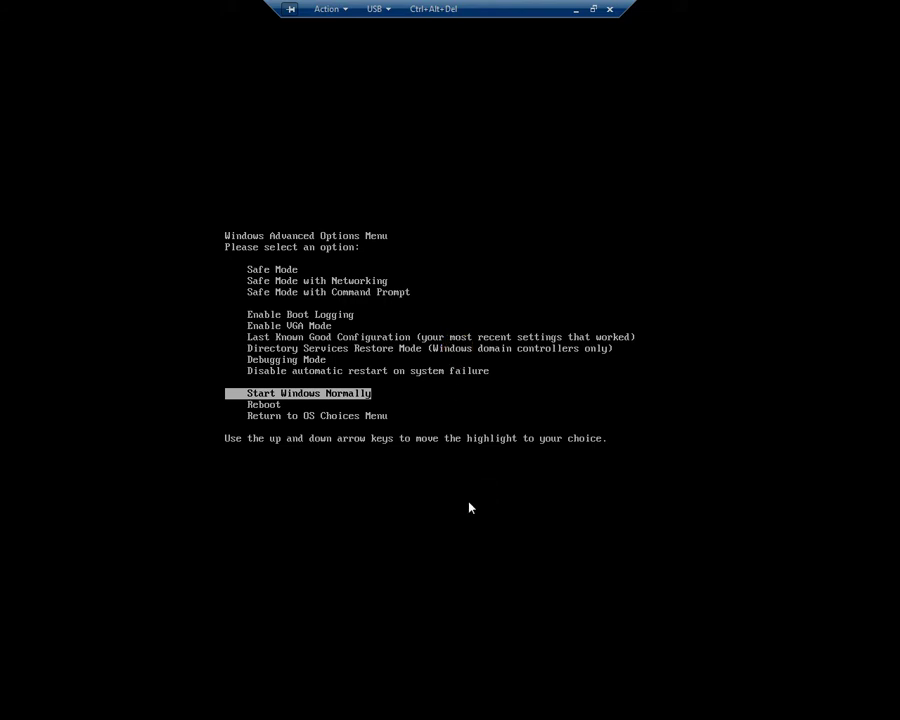
Select Safe Mode with Command Prompt in the Windows Advanced Options Menu.
key(Up)
key(Up)
key(Up)
key(Up)
key(Up)
key(Up)
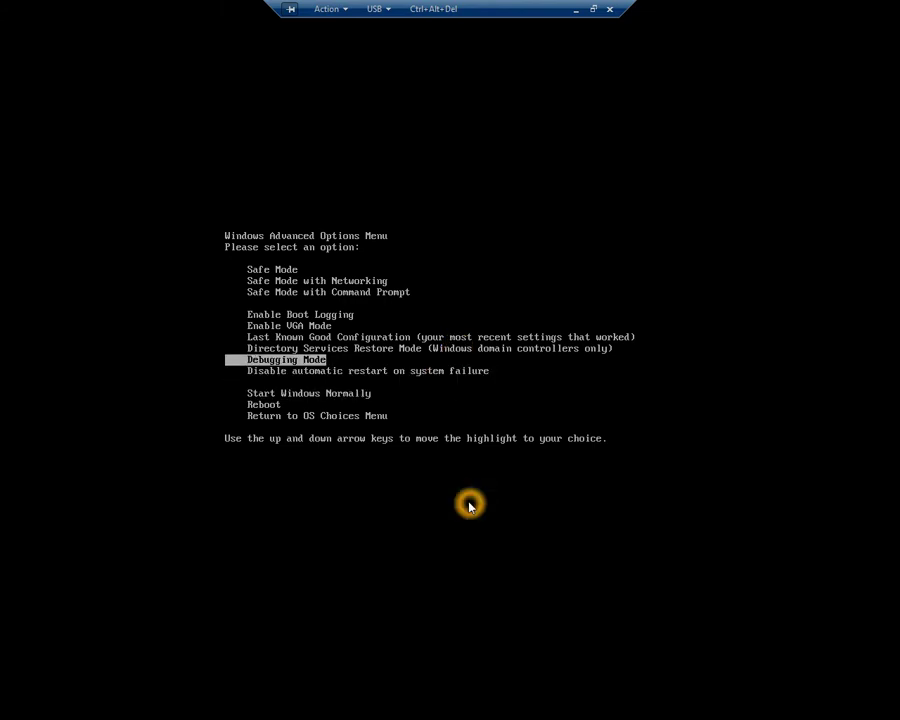
key(Up)
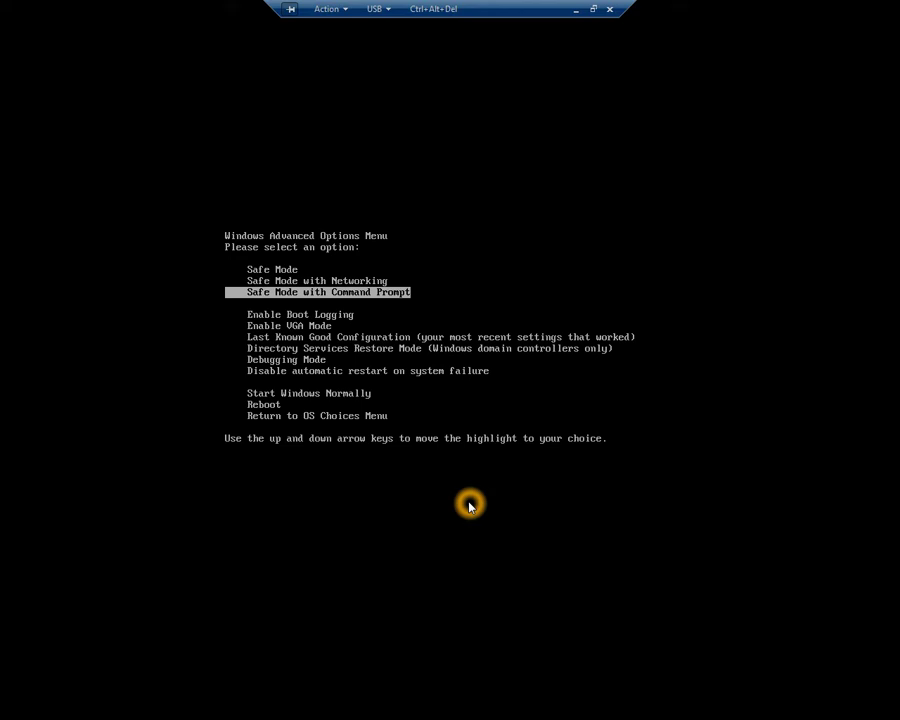
key(Down)
key(Down)
key(Up)
key(Up)
key(Return)
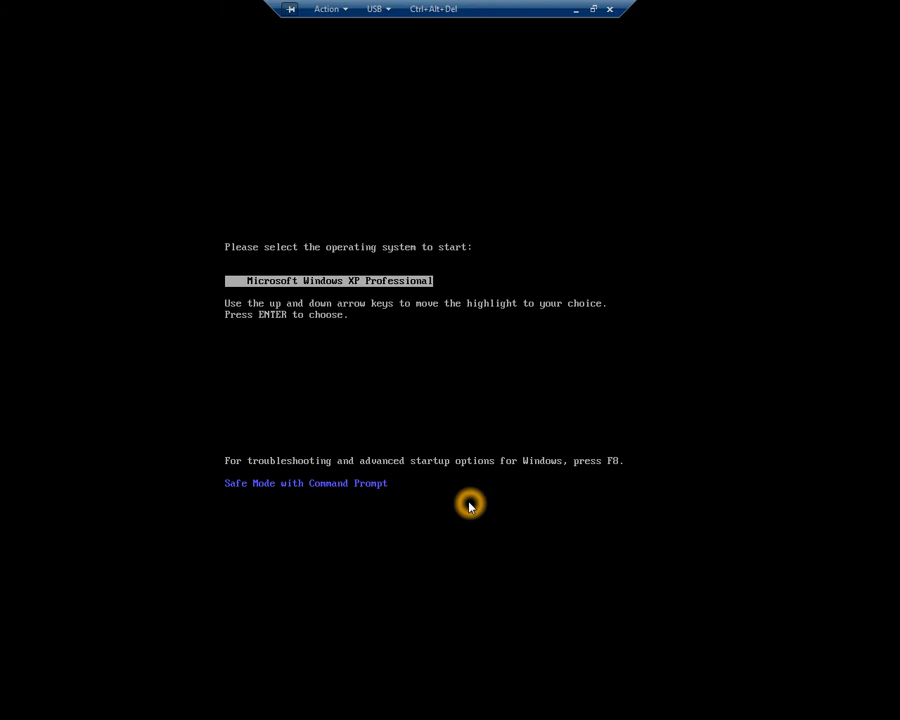
Boot Microsoft Windows XP Professional and log on with the account password.
key(Return)
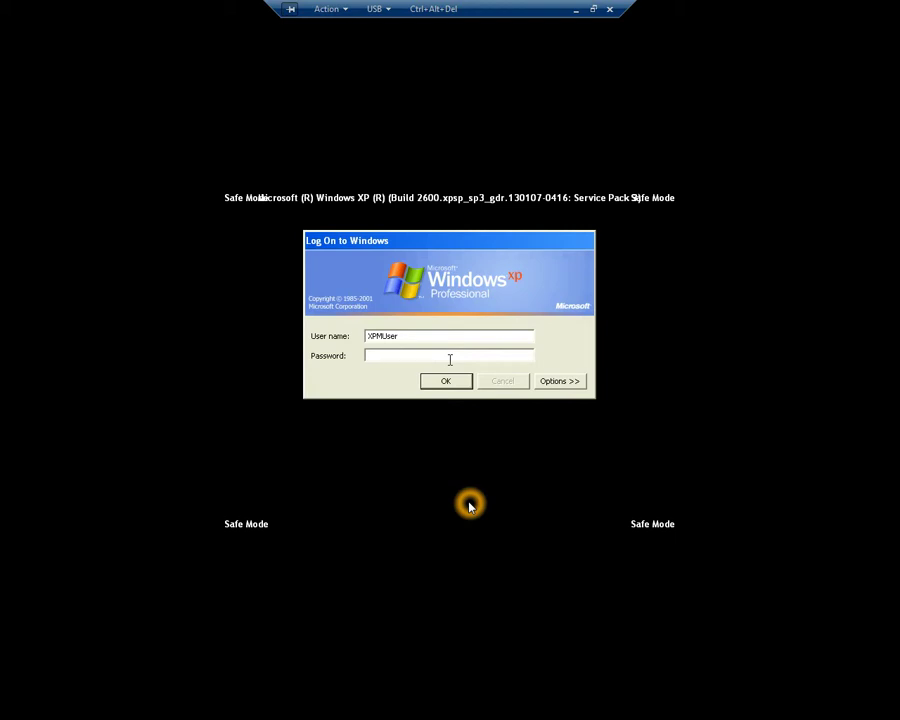
text(••••••••)
click(442, 382)
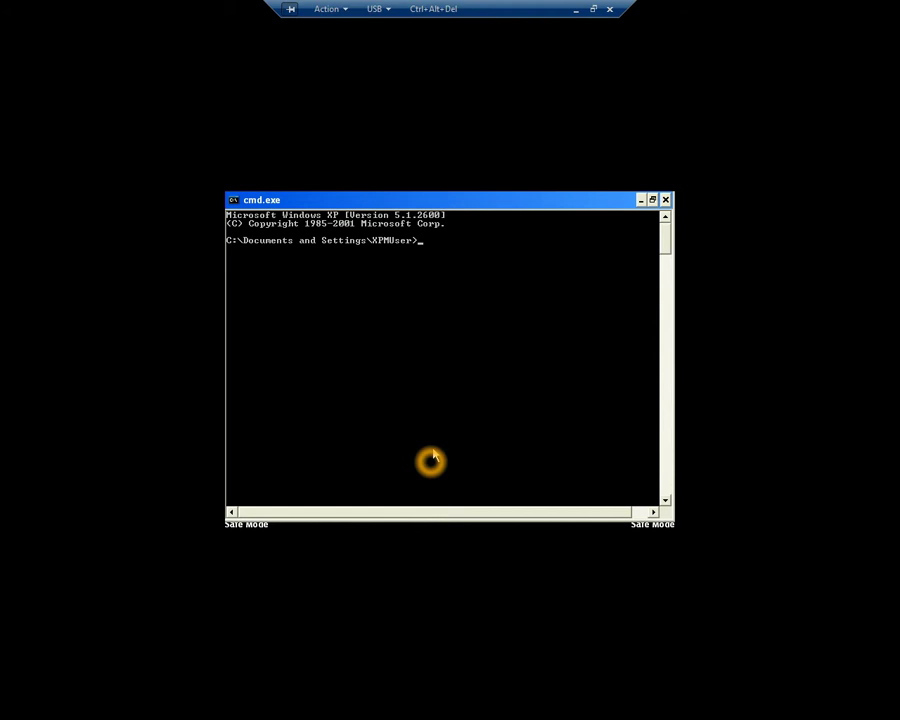
Run C:\windows\system32\restore\rstrui.exe at the command prompt, fixing the initial mistyped command.
text(C:\windows\system32e)
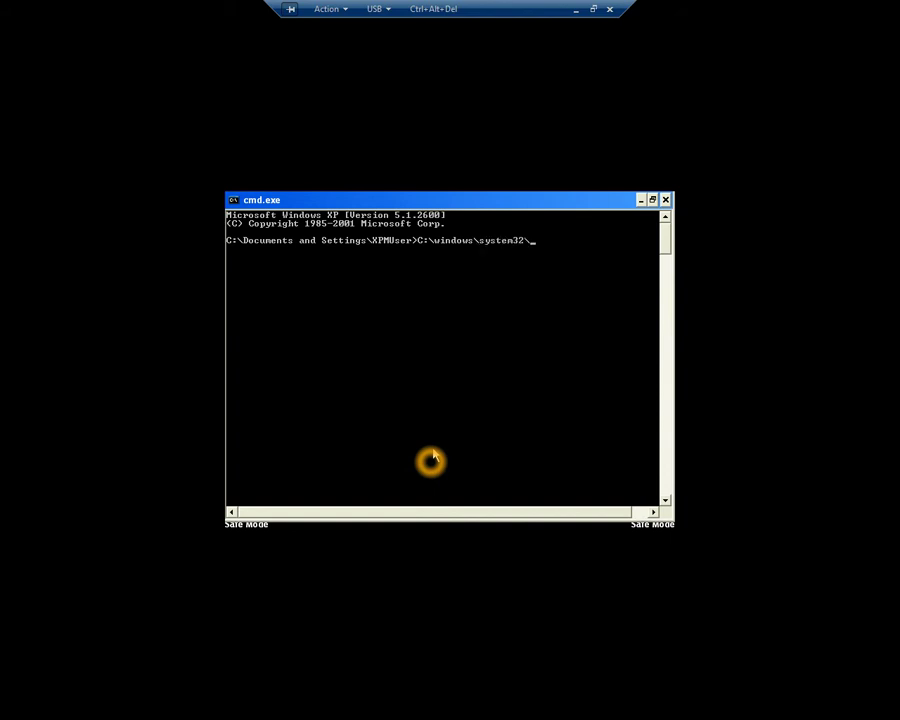
text(store\rstrui.exe)
key(Return)
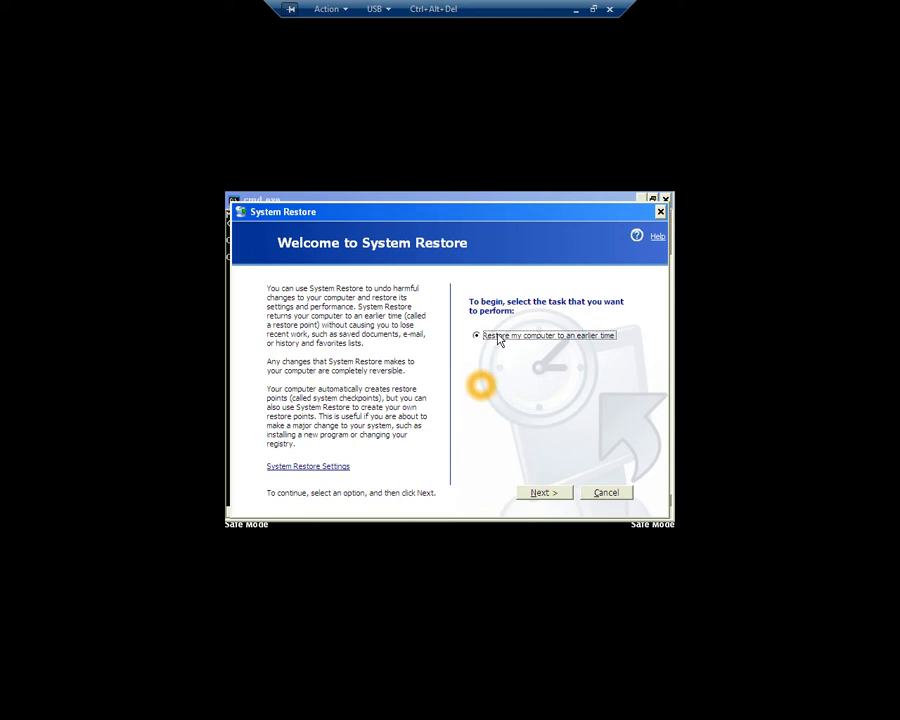
Move past the welcome page and pick March 20, 2013 in the restore-point calendar.
click(530, 494)
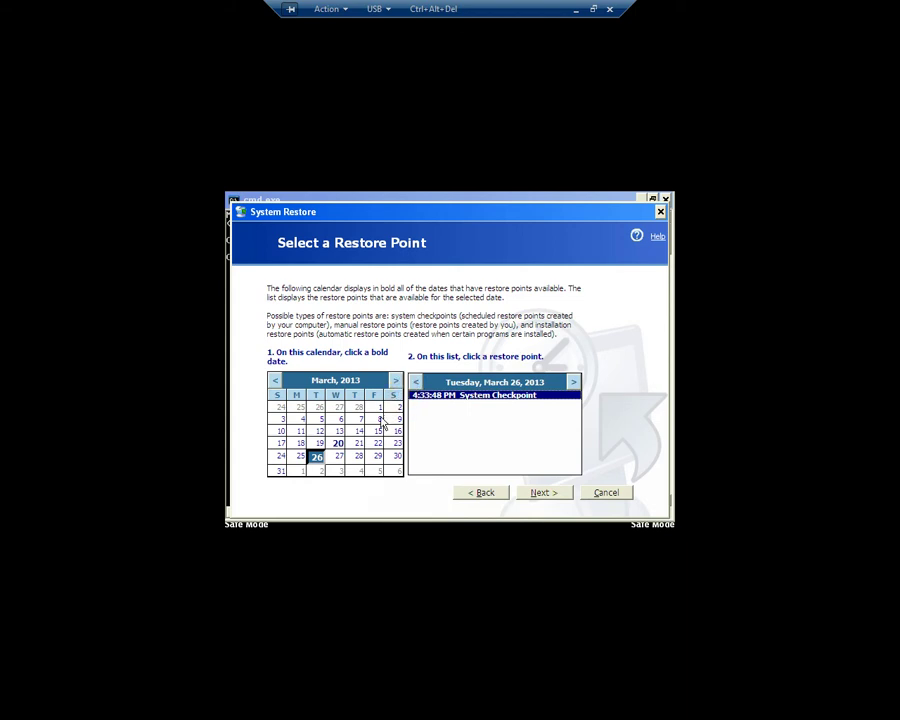
click(447, 418)
click(444, 437)
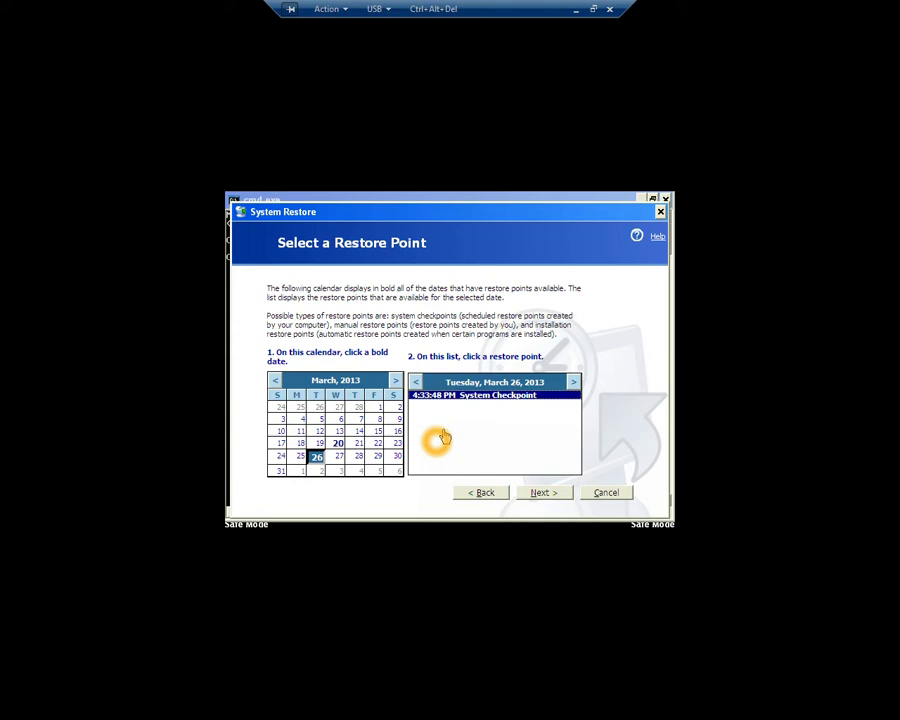
click(368, 458)
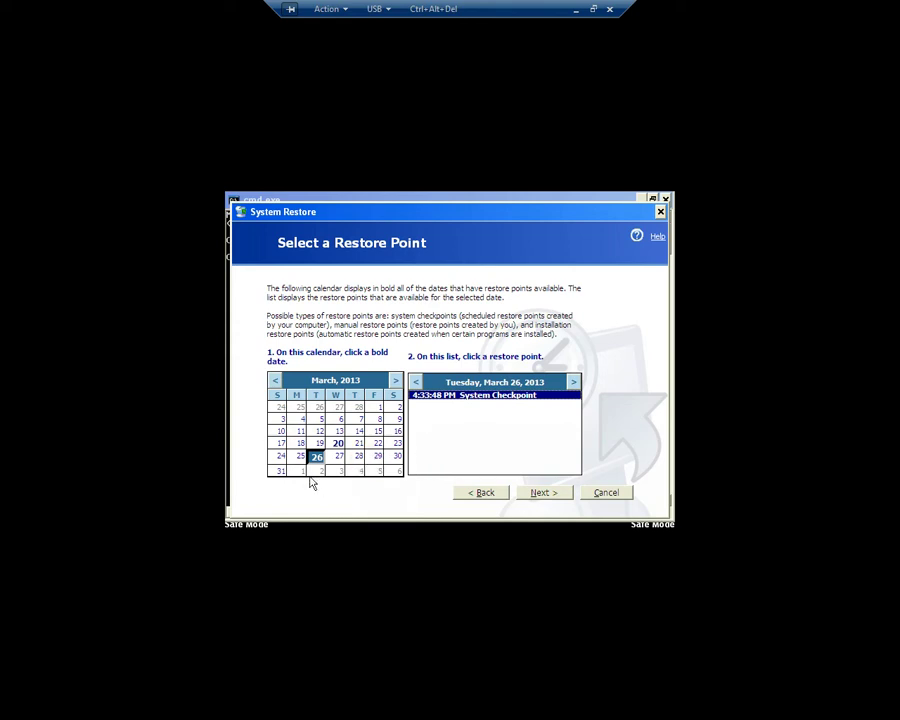
click(378, 458)
click(357, 455)
click(337, 444)
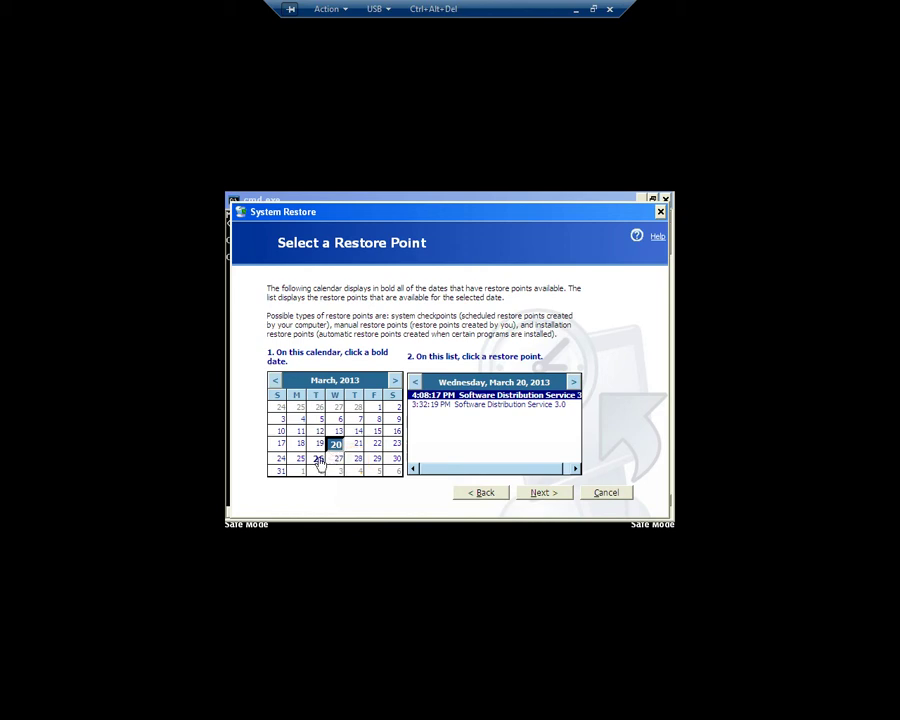
click(357, 458)
Select the 4:08 PM Software Distribution Service 3.0 restore point and continue.
click(498, 418)
click(350, 463)
click(487, 426)
click(372, 471)
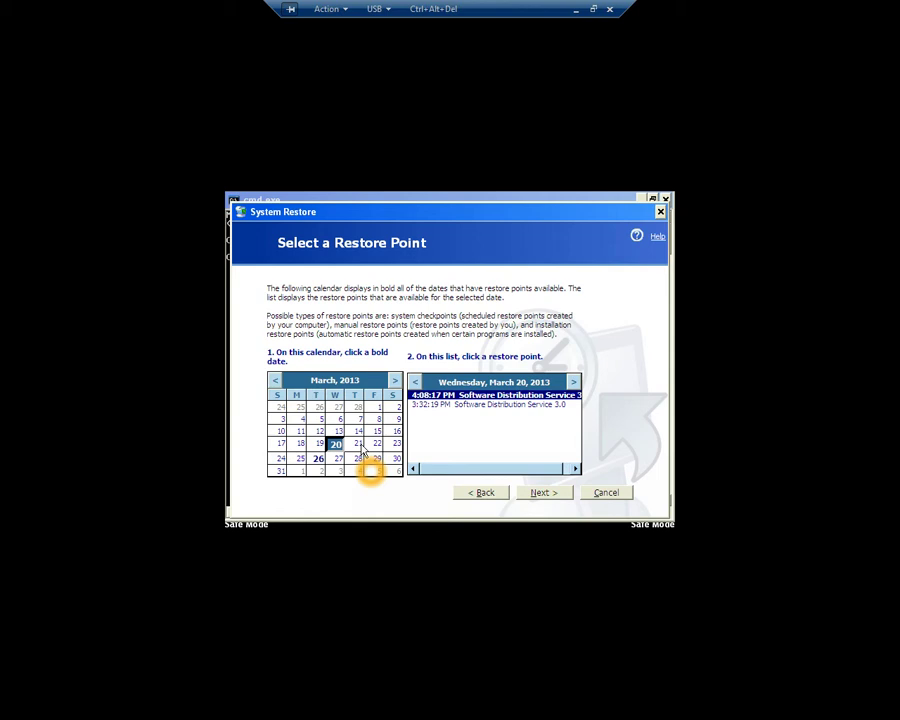
click(544, 502)
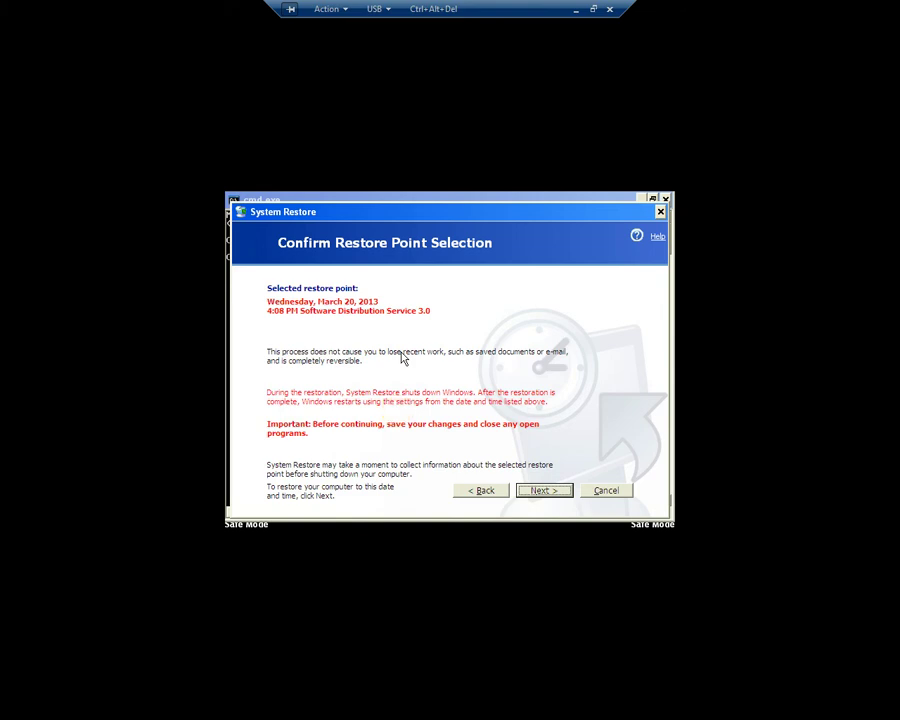
Confirm the March 20, 2013 4:08 PM restore point to begin restoring.
click(553, 492)
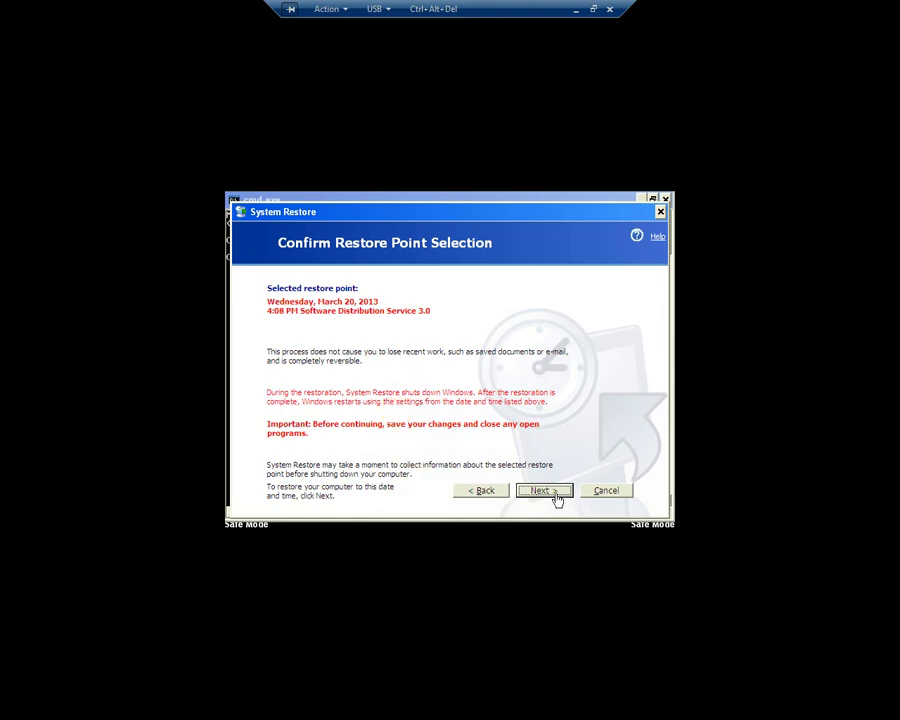